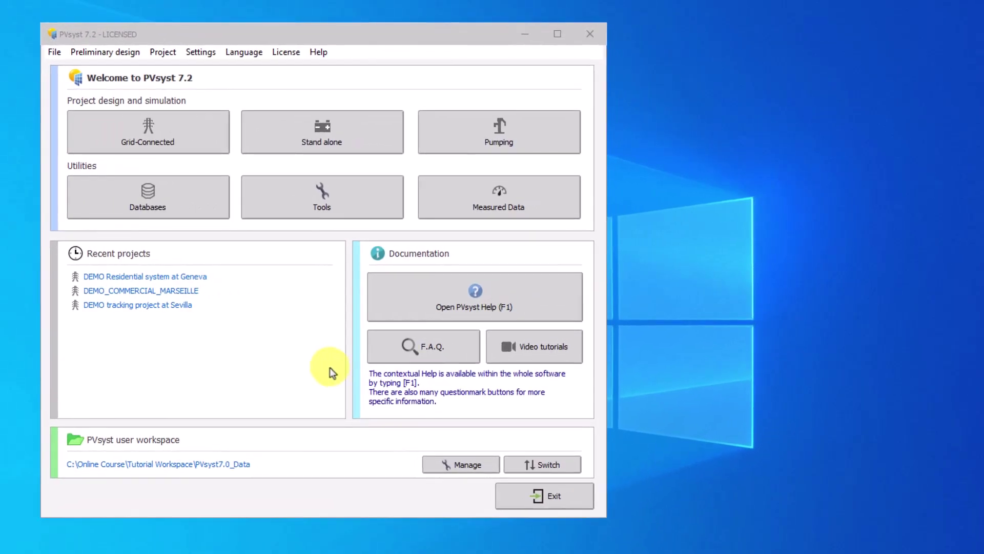
Step: Open Meteo tables and graphs and select horizontal global, diffuse and beam irradiance
{"action": "left_click", "coordinate": [204, 198]}
{"action": "left_click", "coordinate": [139, 202]}
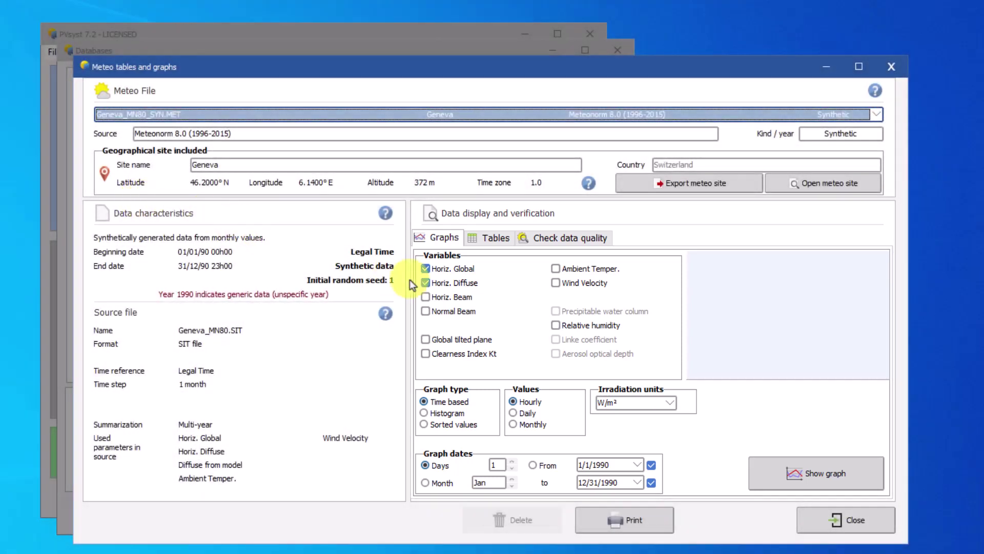
{"action": "left_click", "coordinate": [425, 311]}
{"action": "left_click", "coordinate": [426, 311]}
{"action": "left_click", "coordinate": [426, 297]}
Step: Set the graph to time-based hourly values displayed day by day
{"action": "left_click", "coordinate": [431, 424]}
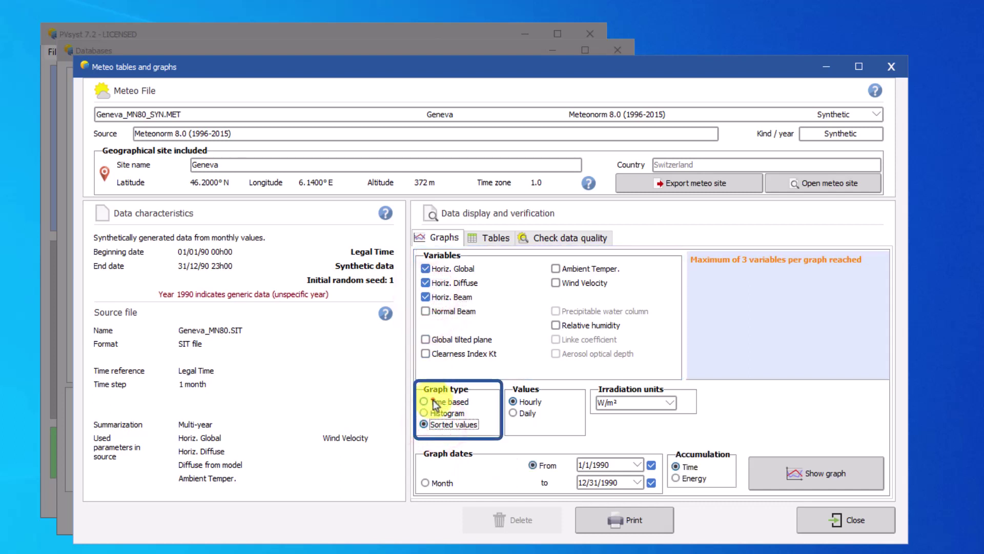
{"action": "left_click", "coordinate": [435, 402]}
{"action": "left_click", "coordinate": [442, 462]}
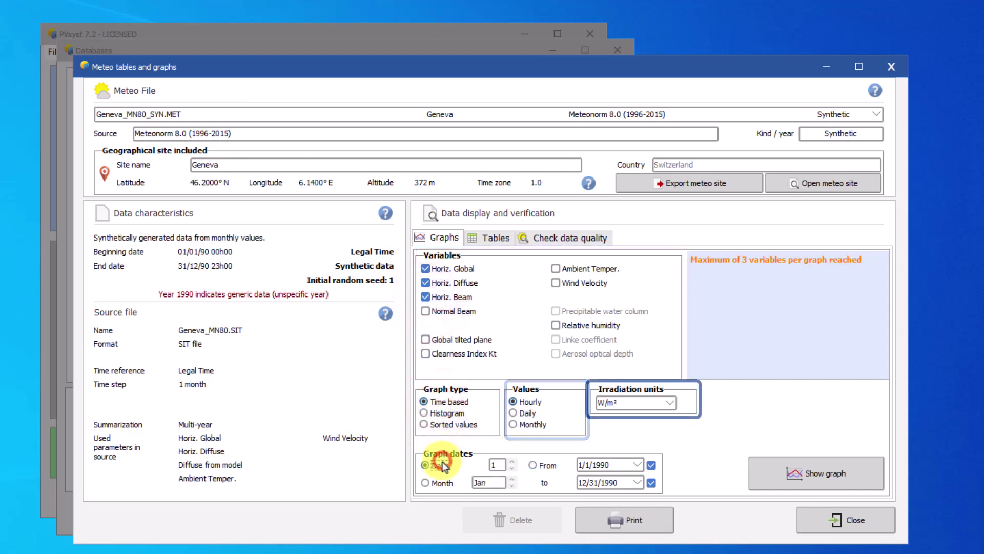
Step: Show the hourly irradiance graph and step forward to the day 20/05/90
{"action": "left_click", "coordinate": [784, 473]}
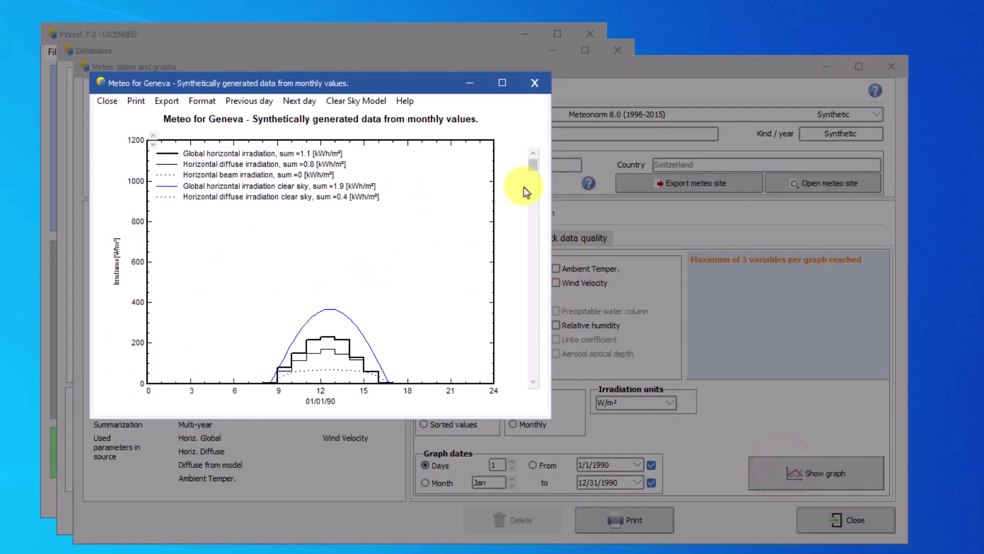
{"action": "left_click", "coordinate": [534, 381]}
{"action": "left_click_drag", "start_coordinate": [530, 168], "coordinate": [546, 244]}
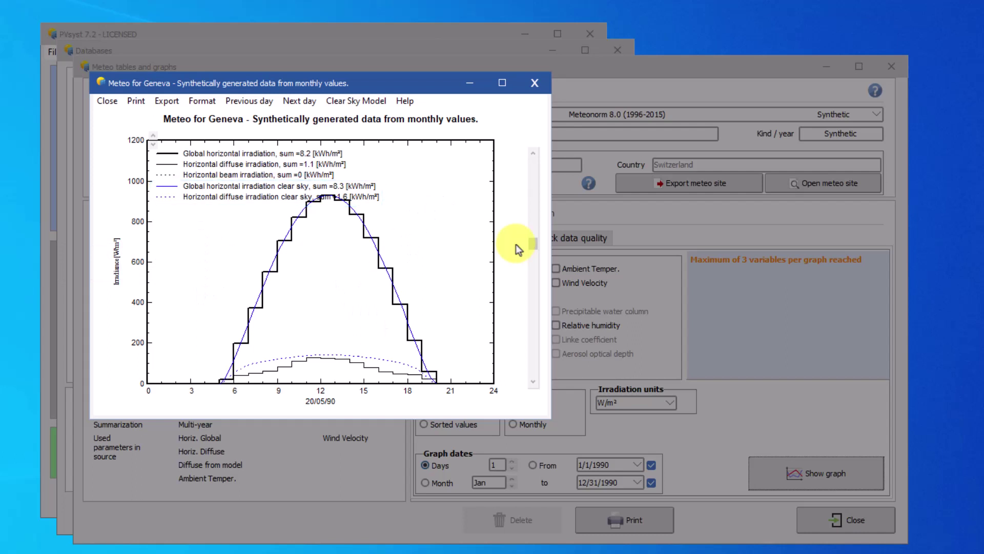
Step: Show a monthly table of horizontal global, diffuse and beam irradiation
{"action": "left_click", "coordinate": [545, 92]}
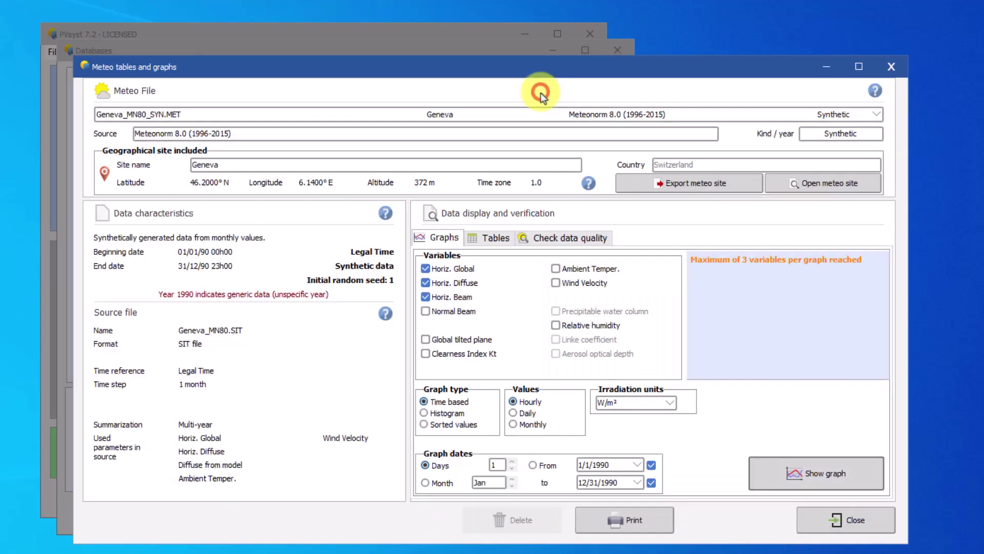
{"action": "left_click", "coordinate": [482, 239]}
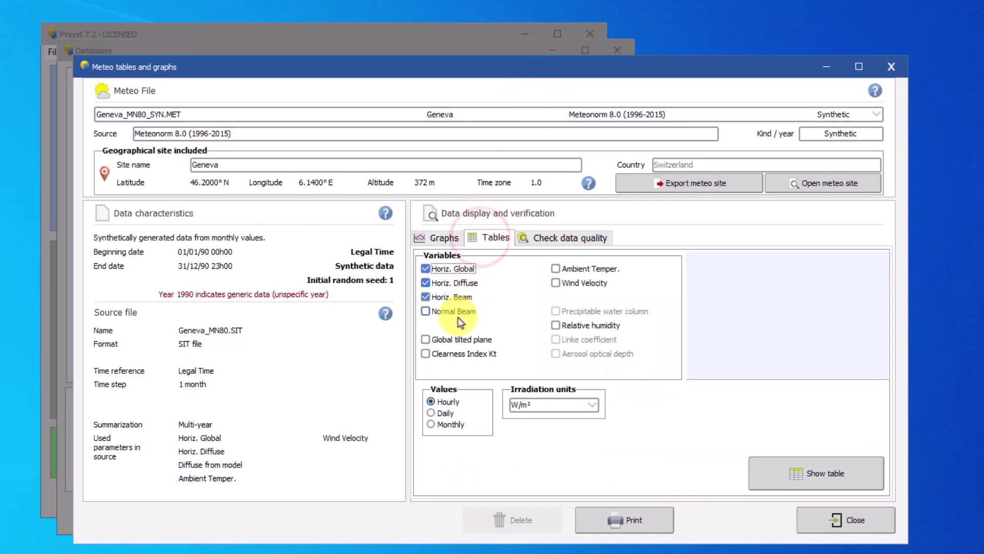
{"action": "left_click", "coordinate": [446, 424]}
{"action": "left_click", "coordinate": [787, 463]}
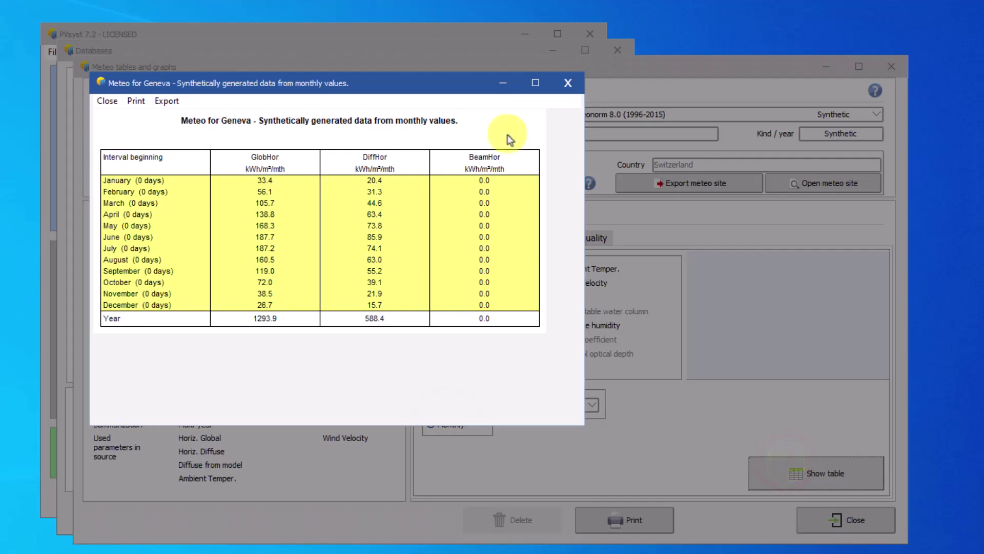
Step: Review the table's Export options, then close the monthly table
{"action": "left_click", "coordinate": [174, 101]}
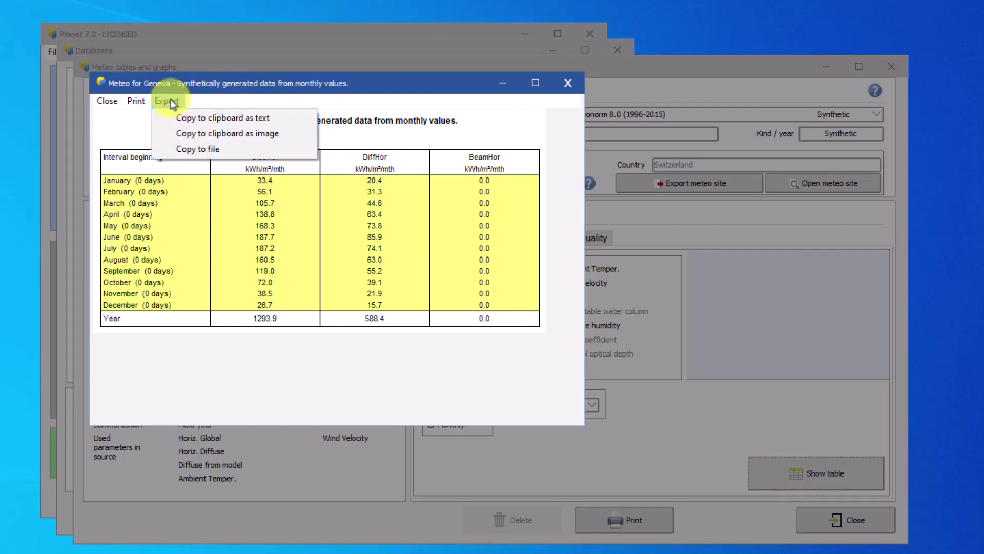
{"action": "left_click", "coordinate": [173, 101]}
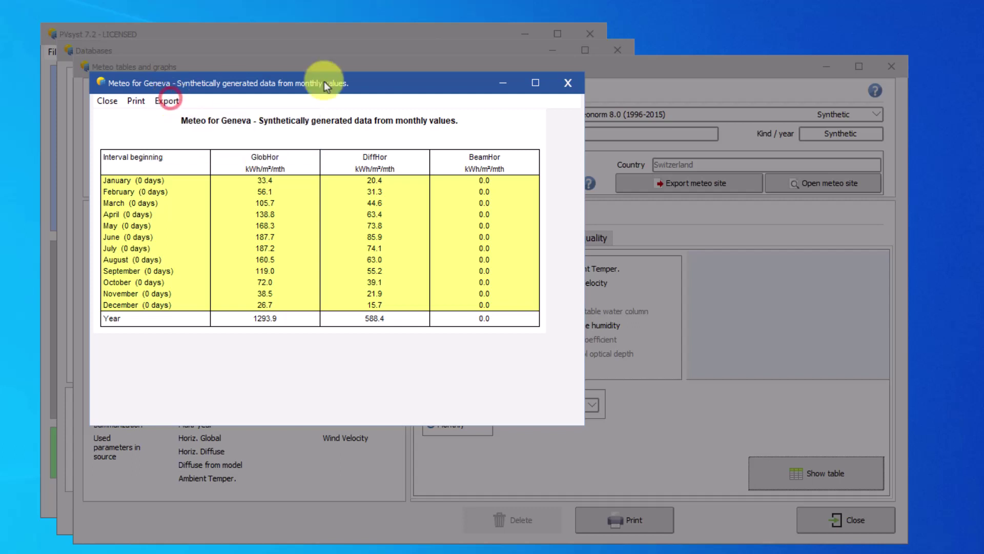
{"action": "left_click", "coordinate": [569, 83]}
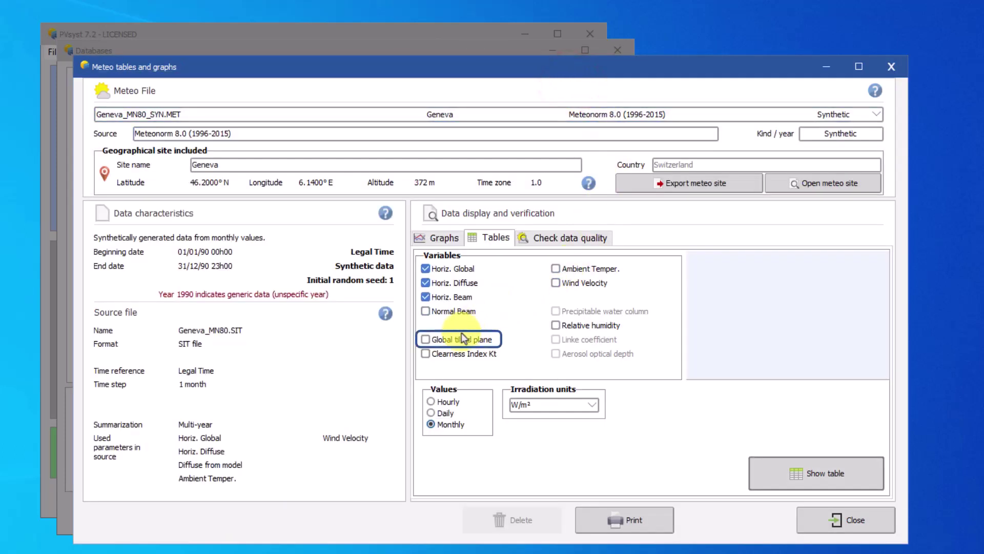
Step: Add global tilted plane irradiation to the monthly table: tilt 25°, azimuth 15°, albedo 10%
{"action": "left_click", "coordinate": [449, 338]}
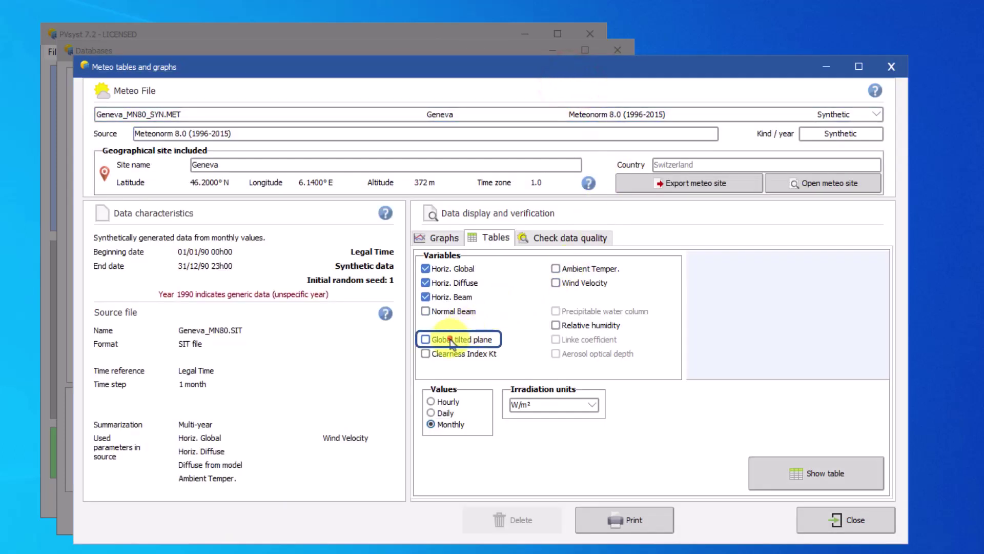
{"action": "left_click", "coordinate": [788, 469]}
{"action": "double_click", "coordinate": [194, 125]}
{"action": "type", "text": "25"}
{"action": "double_click", "coordinate": [184, 147]}
{"action": "type", "text": "15"}
{"action": "double_click", "coordinate": [185, 169]}
{"action": "type", "text": "10"}
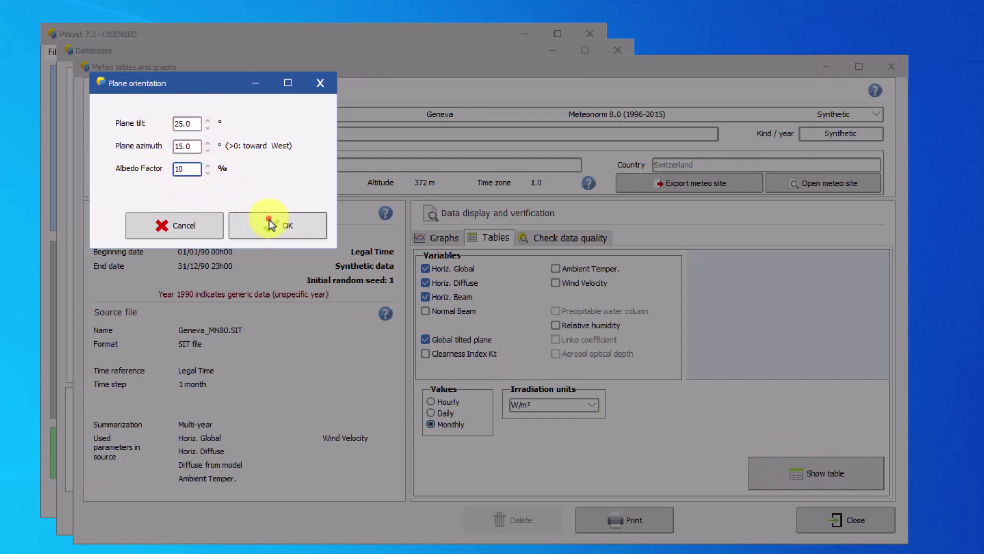
{"action": "left_click", "coordinate": [263, 220]}
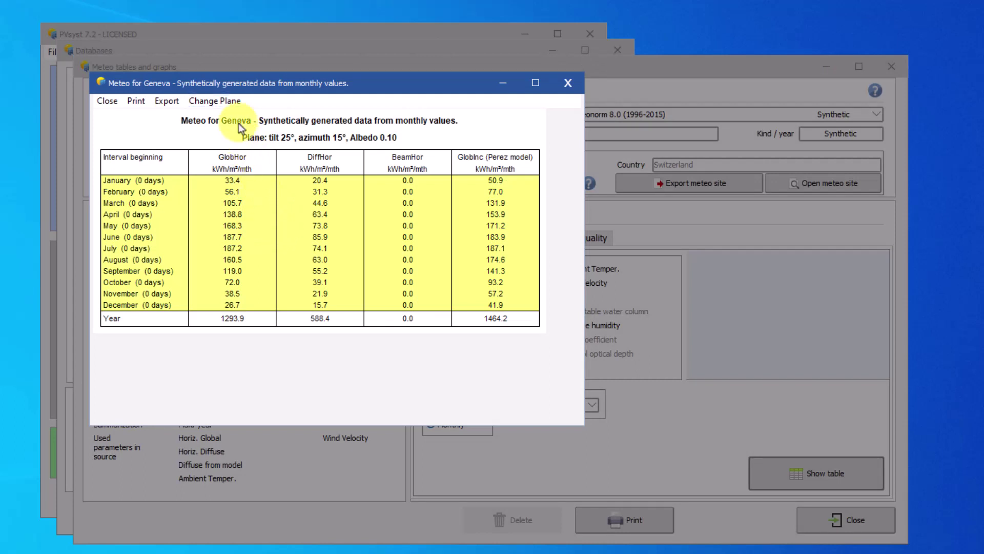
Step: Recheck the plane orientation, keep it unchanged, and close the tilted-plane table
{"action": "left_click", "coordinate": [233, 102]}
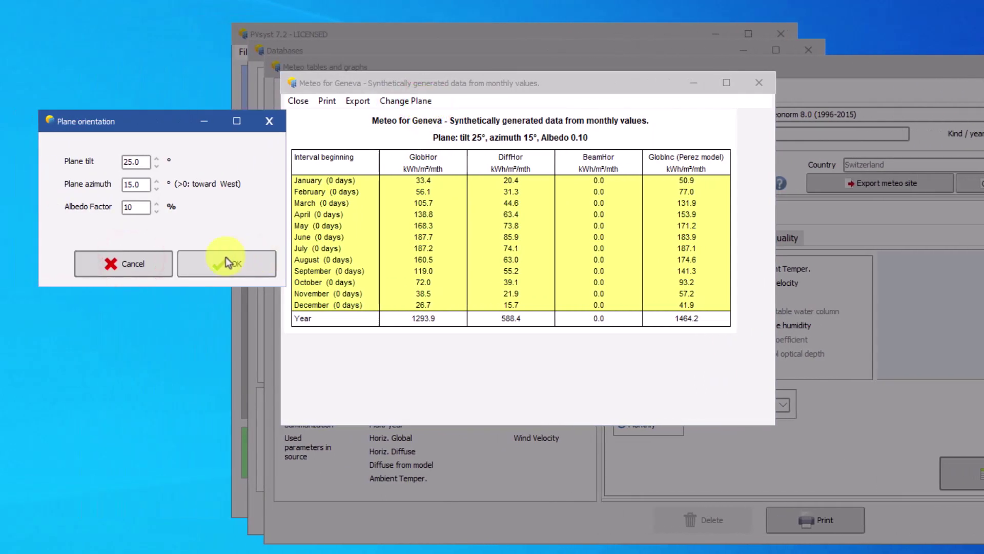
{"action": "left_click", "coordinate": [226, 257]}
{"action": "left_click", "coordinate": [759, 82]}
{"action": "left_click", "coordinate": [565, 93]}
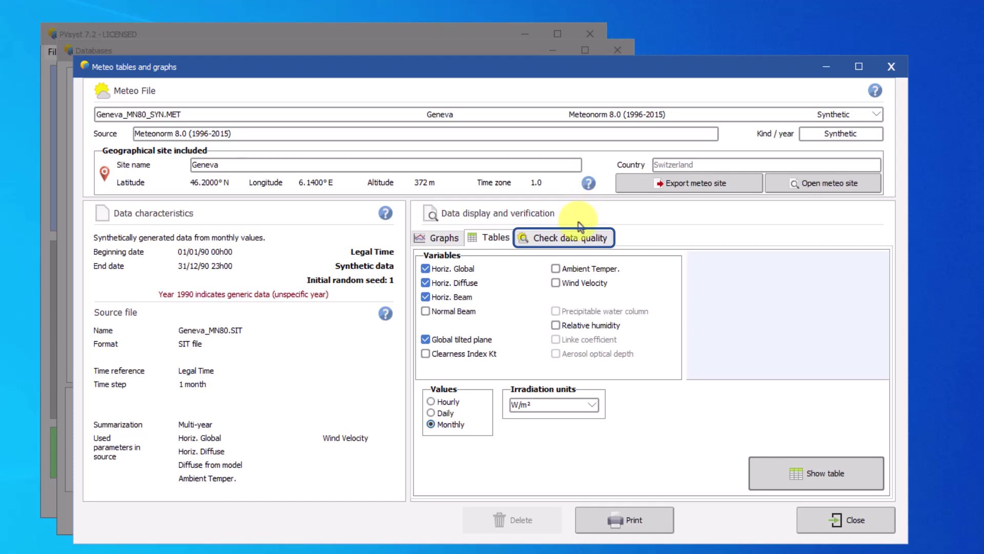
Step: Open the Check data quality tab for the Geneva meteo file
{"action": "left_click", "coordinate": [571, 237]}
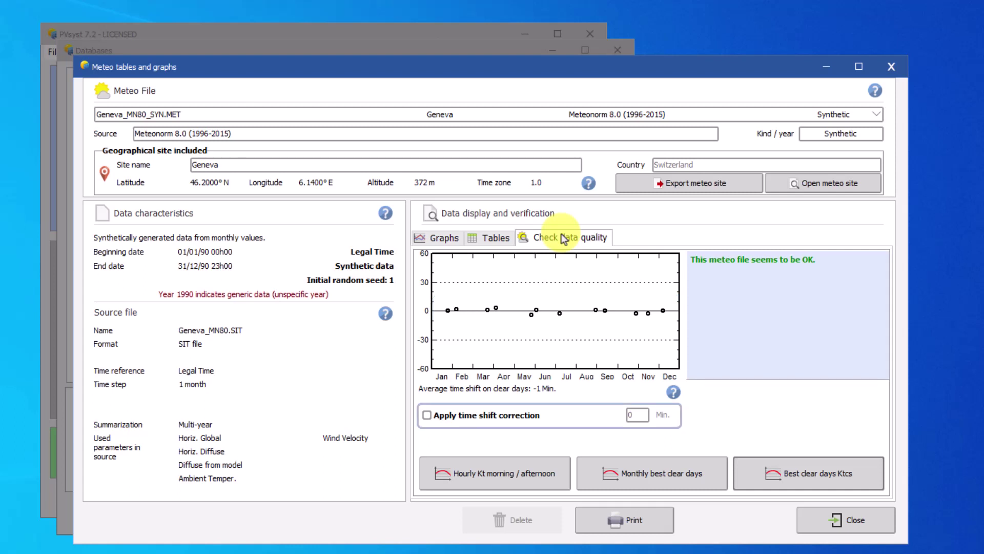
Step: Enable the time shift correction and apply a 20-minute shift
{"action": "left_click", "coordinate": [445, 415]}
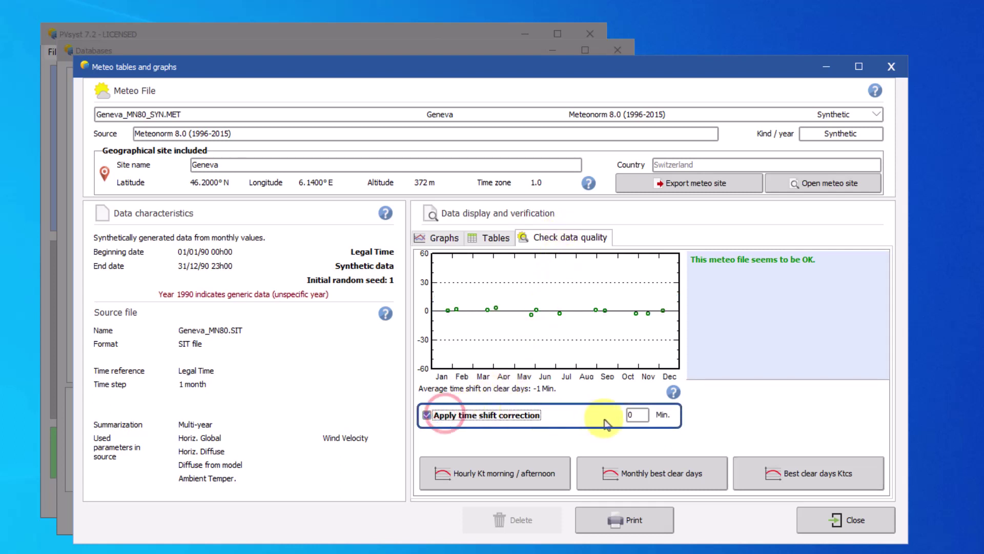
{"action": "double_click", "coordinate": [630, 414]}
{"action": "type", "text": "20"}
{"action": "key", "text": "Return"}
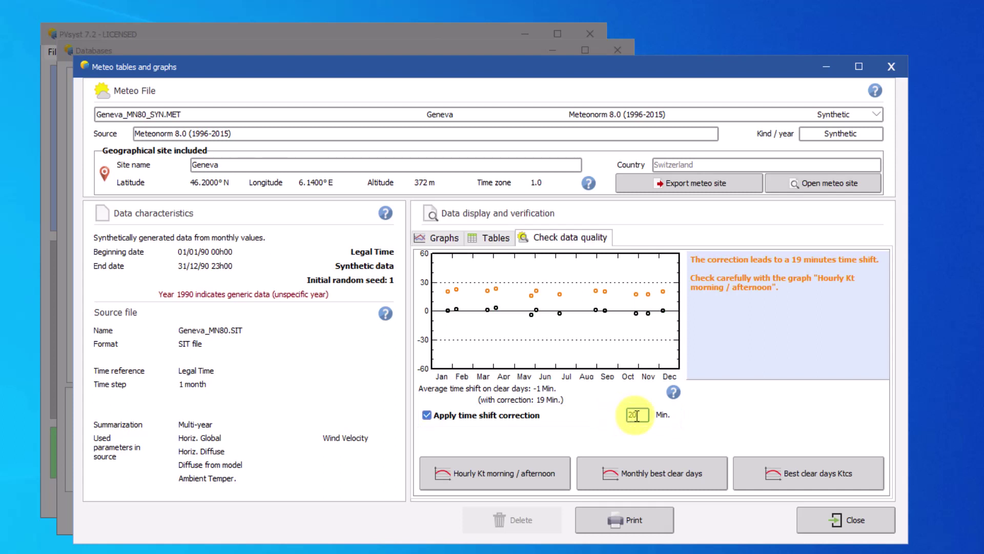
Step: Reset the time shift correction to 0 minutes
{"action": "double_click", "coordinate": [627, 415]}
{"action": "type", "text": "0"}
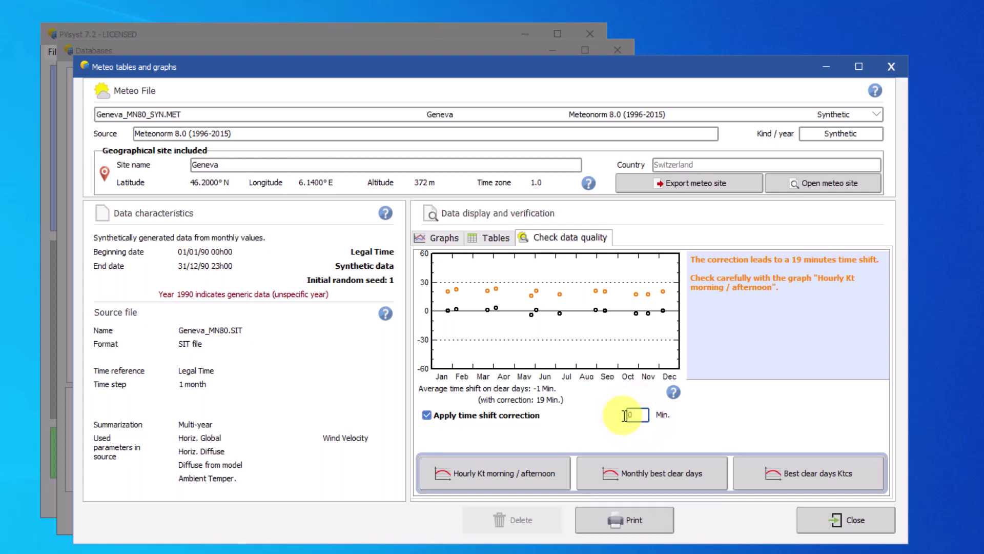
{"action": "key", "text": "Return"}
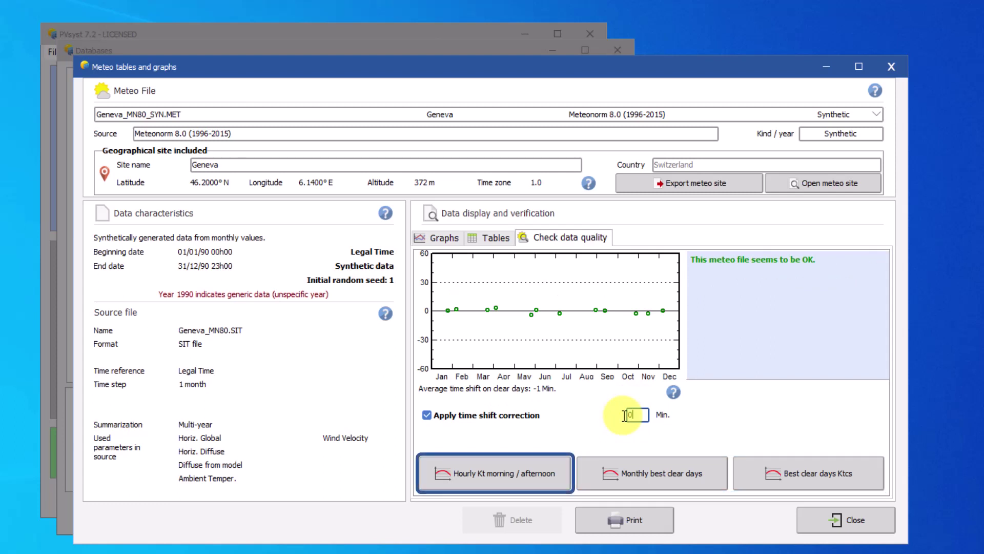
{"action": "left_click", "coordinate": [510, 476]}
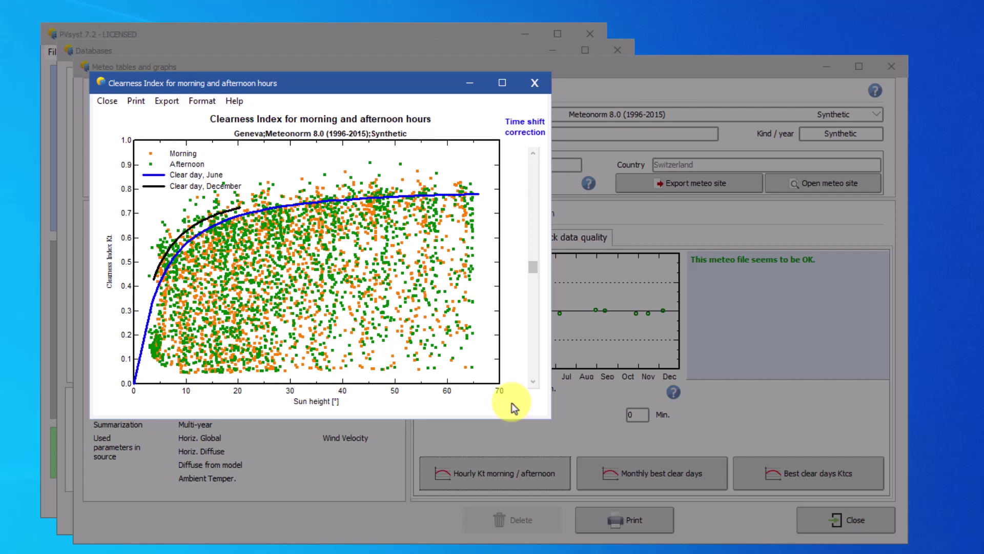
{"action": "left_click", "coordinate": [534, 266]}
{"action": "mouse_move", "coordinate": [534, 269]}
{"action": "left_mouse_down"}
{"action": "mouse_move", "coordinate": [529, 225]}
{"action": "mouse_move", "coordinate": [531, 317]}
{"action": "mouse_move", "coordinate": [527, 255]}
{"action": "mouse_move", "coordinate": [527, 272]}
{"action": "left_mouse_up"}
{"action": "left_click", "coordinate": [537, 90]}
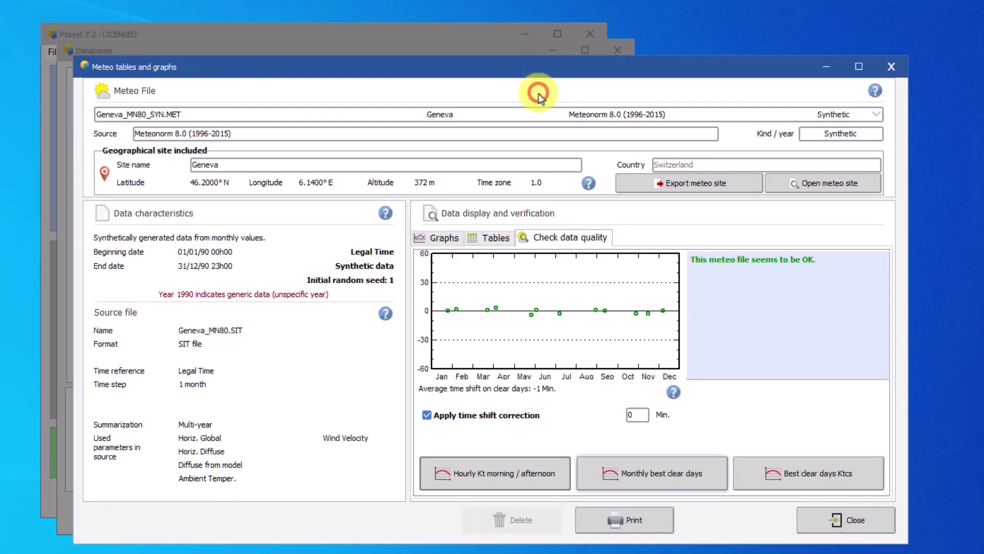
{"action": "left_click", "coordinate": [616, 468]}
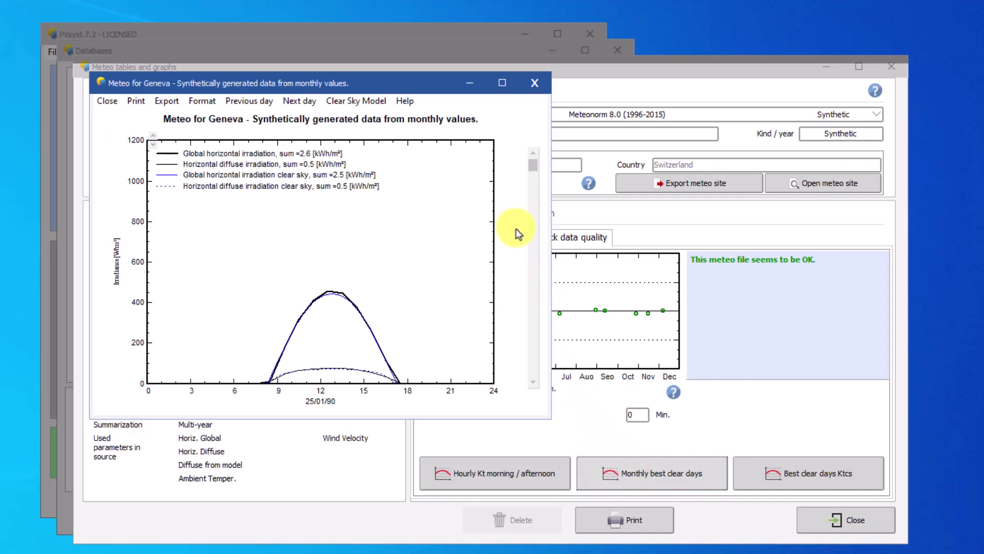
{"action": "left_click", "coordinate": [533, 383]}
{"action": "left_click", "coordinate": [533, 383]}
{"action": "left_click", "coordinate": [533, 382]}
{"action": "left_click", "coordinate": [533, 383]}
{"action": "left_click", "coordinate": [533, 382]}
{"action": "left_click", "coordinate": [534, 383]}
{"action": "left_click", "coordinate": [533, 383]}
{"action": "left_click", "coordinate": [533, 382]}
{"action": "left_click", "coordinate": [533, 382]}
{"action": "left_click", "coordinate": [533, 382]}
{"action": "left_click", "coordinate": [533, 383]}
{"action": "left_click", "coordinate": [533, 382]}
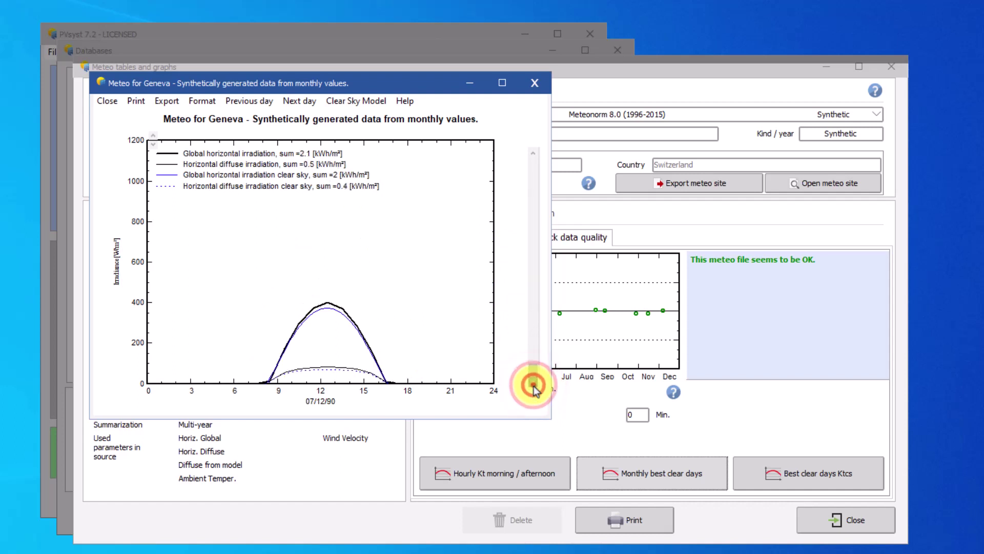
{"action": "left_click", "coordinate": [529, 155]}
{"action": "left_click", "coordinate": [529, 155]}
{"action": "left_click", "coordinate": [529, 154]}
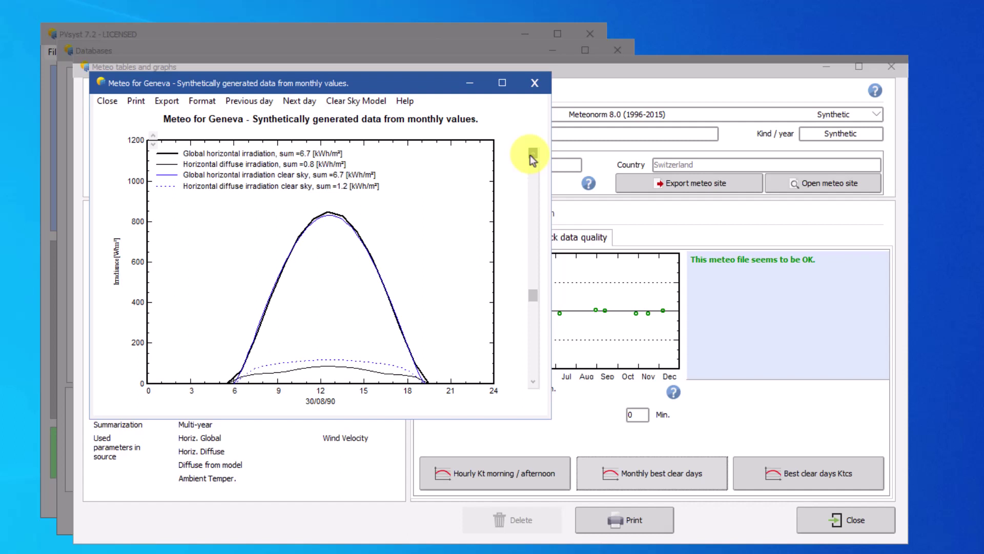
{"action": "left_click", "coordinate": [530, 155]}
{"action": "left_click", "coordinate": [530, 154]}
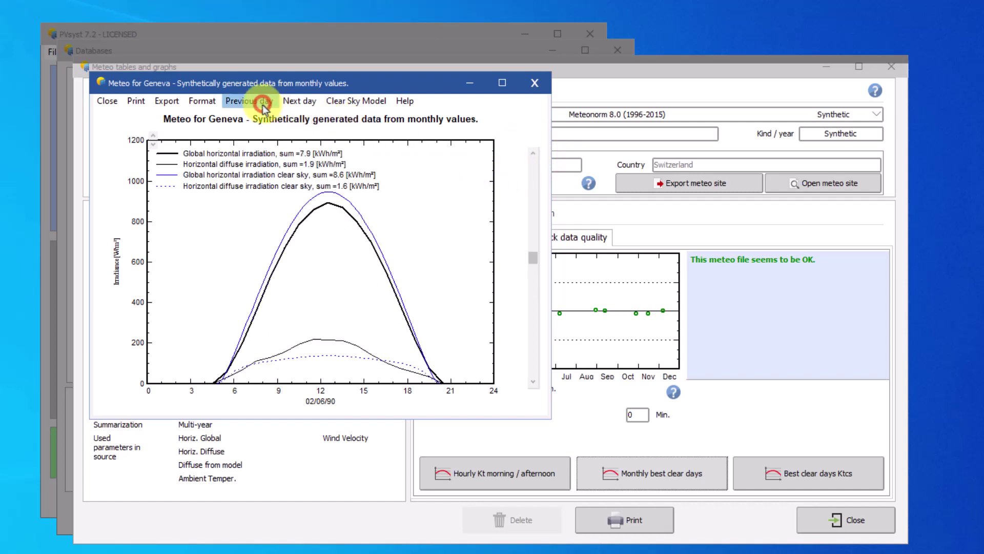
{"action": "left_click", "coordinate": [301, 101]}
{"action": "left_click", "coordinate": [294, 101]}
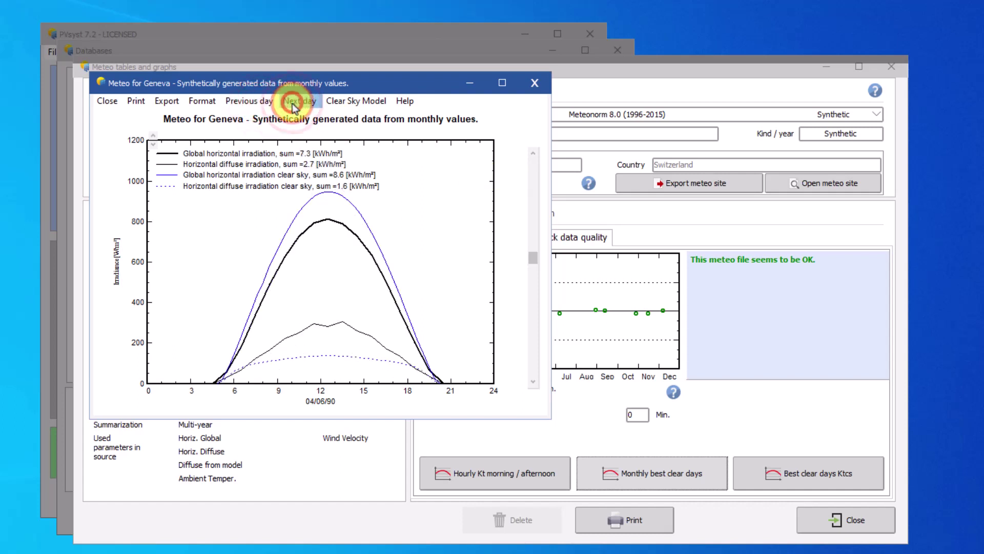
{"action": "left_click", "coordinate": [293, 103]}
{"action": "left_click", "coordinate": [294, 103]}
{"action": "left_click", "coordinate": [258, 105]}
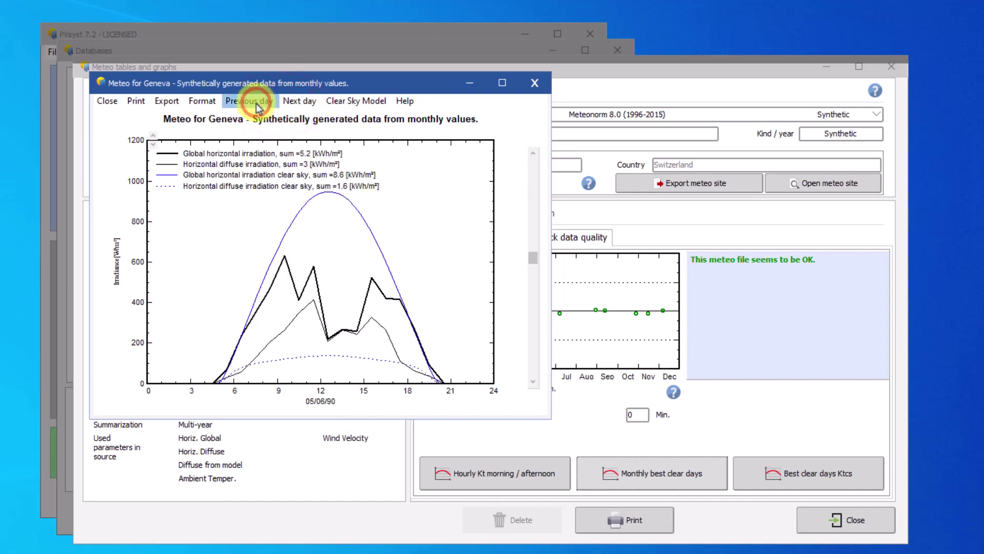
{"action": "left_click", "coordinate": [258, 105]}
{"action": "left_click", "coordinate": [258, 105]}
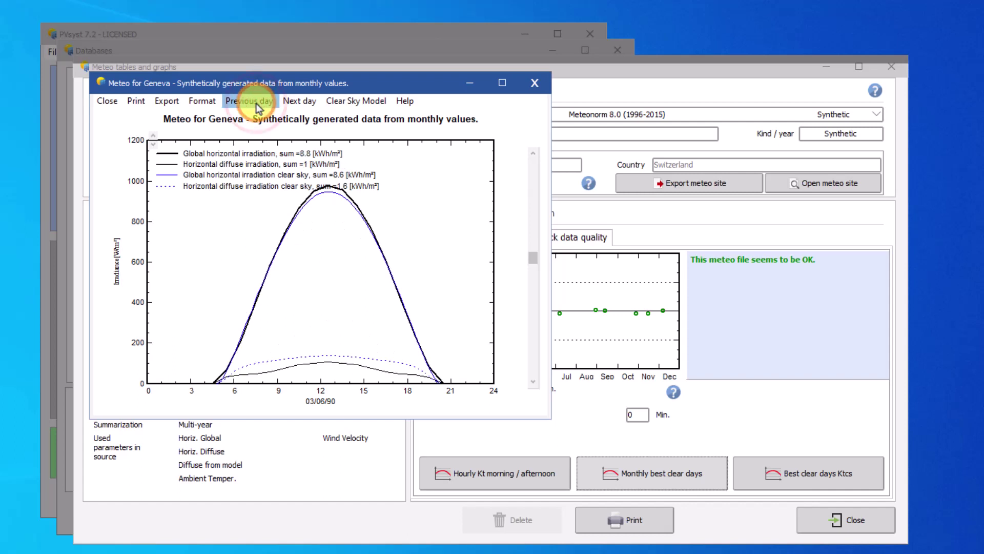
{"action": "left_click", "coordinate": [537, 85]}
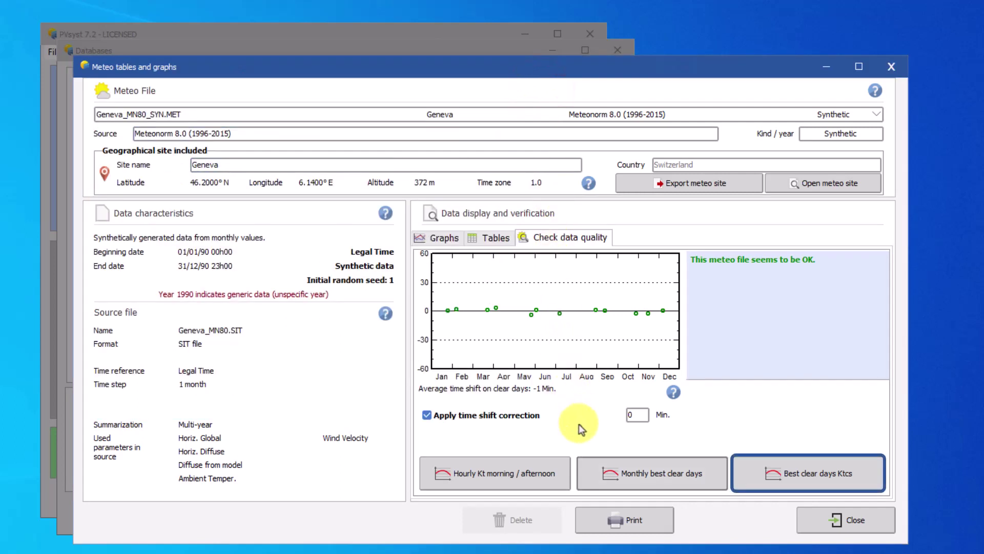
Step: Show the Best clear days Ktcs clearness index graph, coloured by season
{"action": "left_click", "coordinate": [774, 471]}
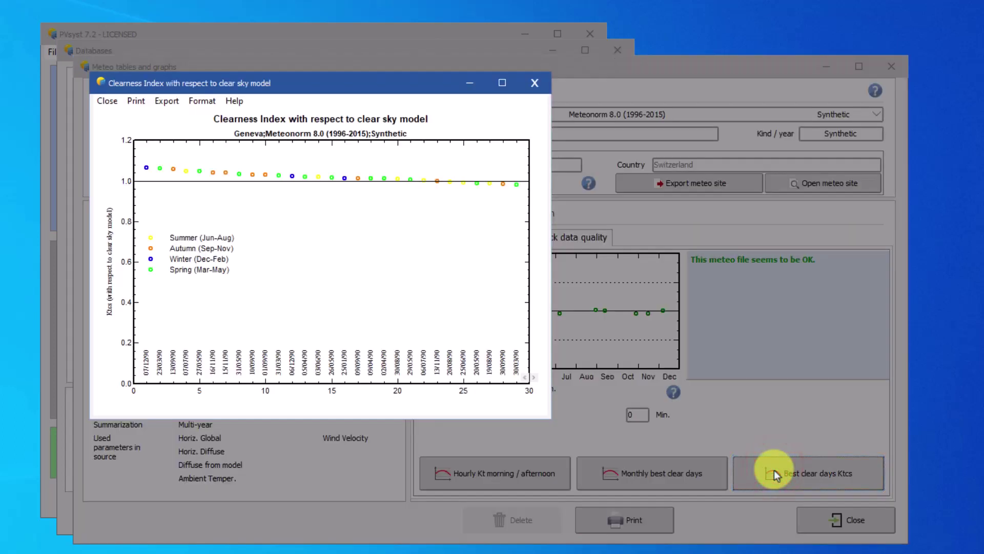